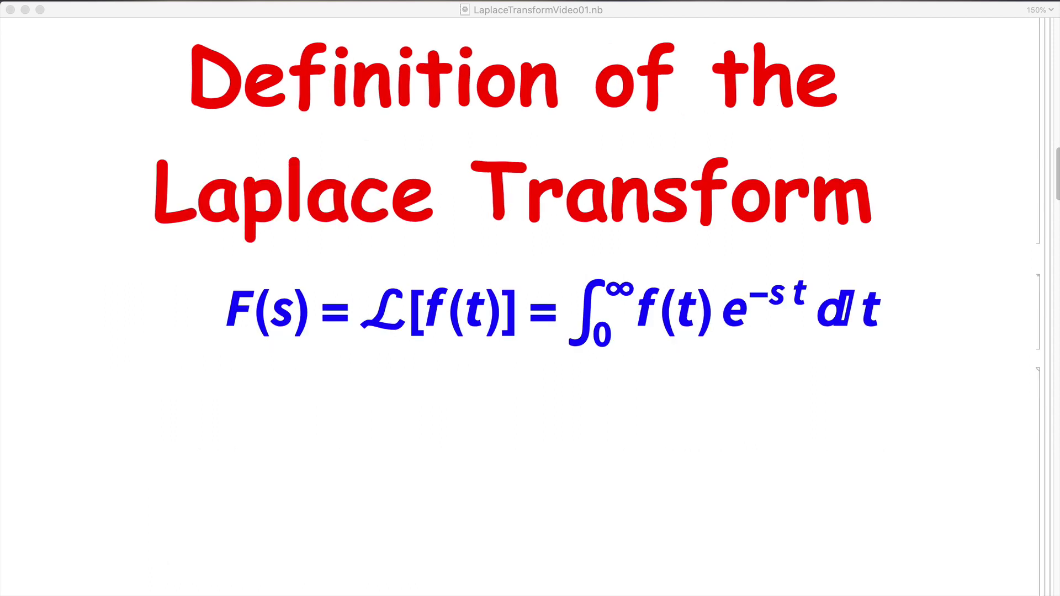
Step: Highlight F(s), the Laplace operator ℒ and the integral from 0 to ∞ in the definition
{"action": "left_click", "coordinate": [244, 322]}
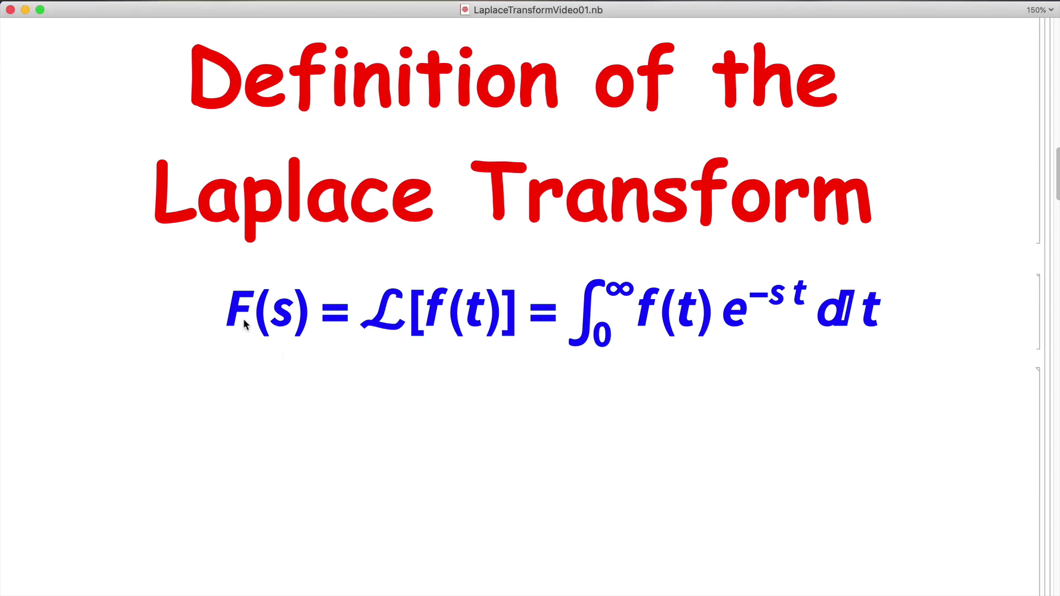
{"action": "left_click", "coordinate": [245, 323]}
{"action": "double_click", "coordinate": [236, 313]}
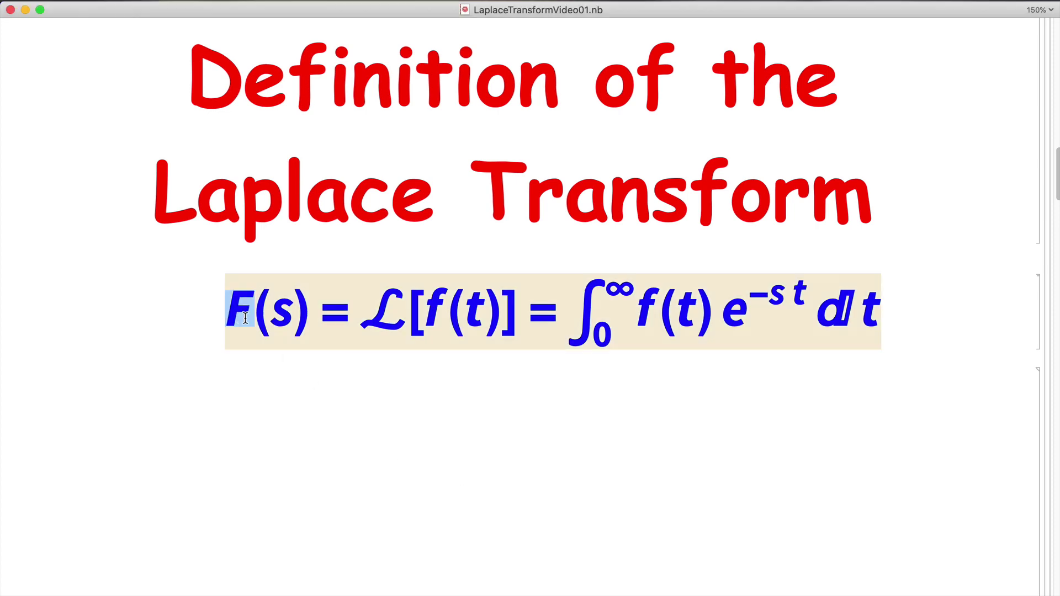
{"action": "left_click_drag", "start_coordinate": [362, 311], "coordinate": [443, 308]}
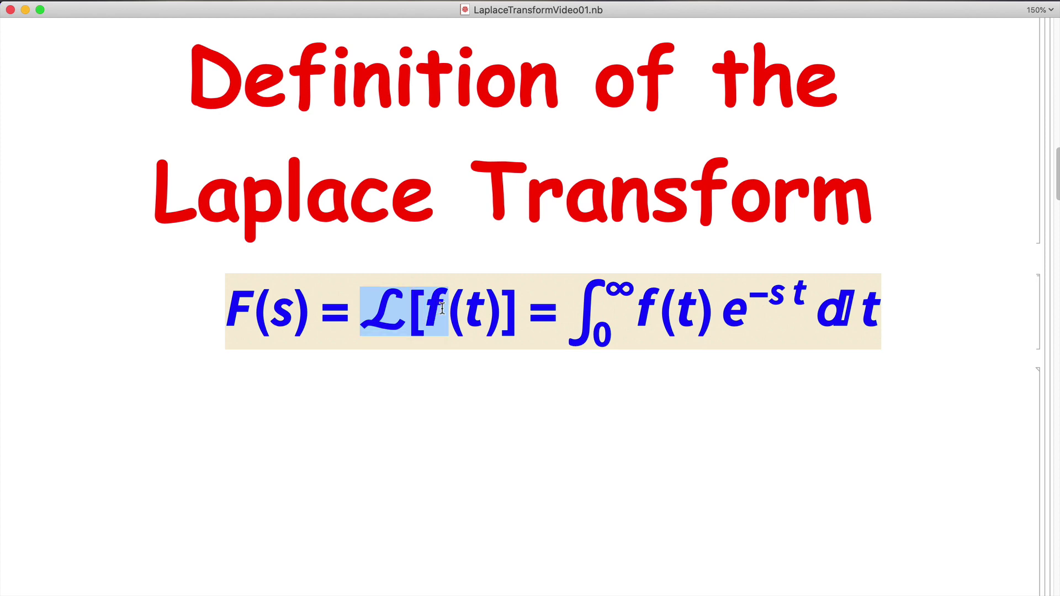
{"action": "left_click", "coordinate": [442, 308]}
{"action": "left_click", "coordinate": [226, 301]}
{"action": "left_click_drag", "start_coordinate": [226, 301], "coordinate": [312, 295]}
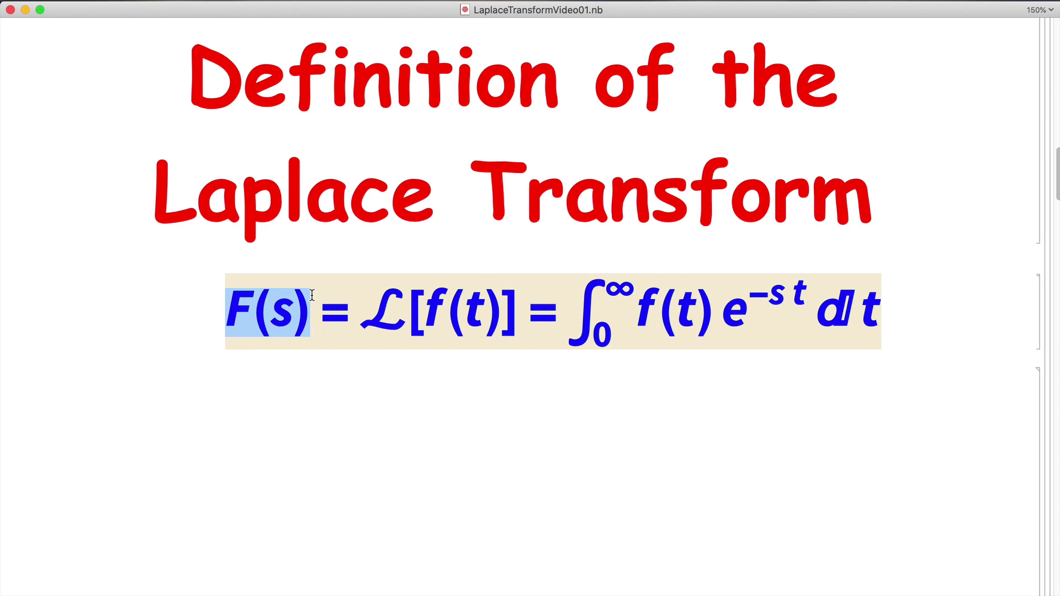
{"action": "left_click_drag", "start_coordinate": [566, 301], "coordinate": [871, 302]}
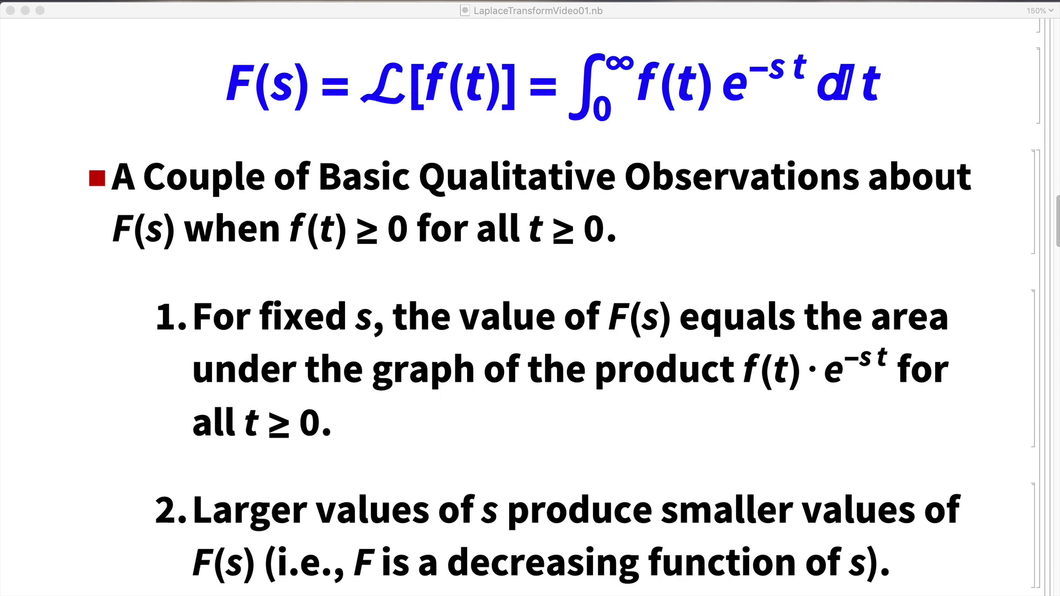
Step: Jump down to Example 1, where f(t) = 1 gives F(s) = 1/s for s > 0
{"action": "key", "text": "Page_Down"}
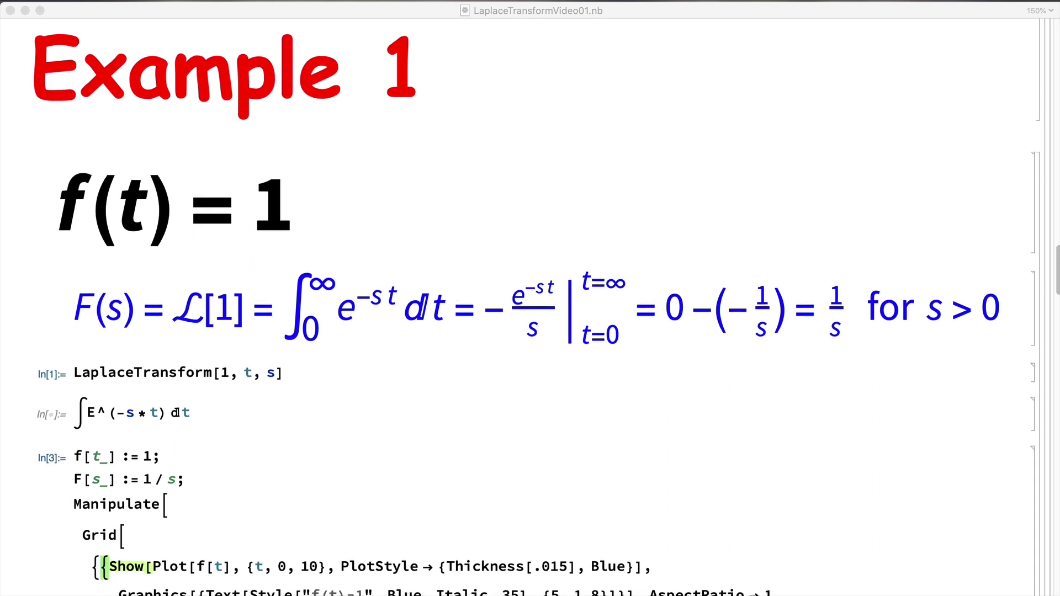
{"action": "left_click", "coordinate": [79, 191]}
{"action": "left_click_drag", "start_coordinate": [62, 192], "coordinate": [91, 207]}
{"action": "left_click_drag", "start_coordinate": [295, 209], "coordinate": [289, 205]}
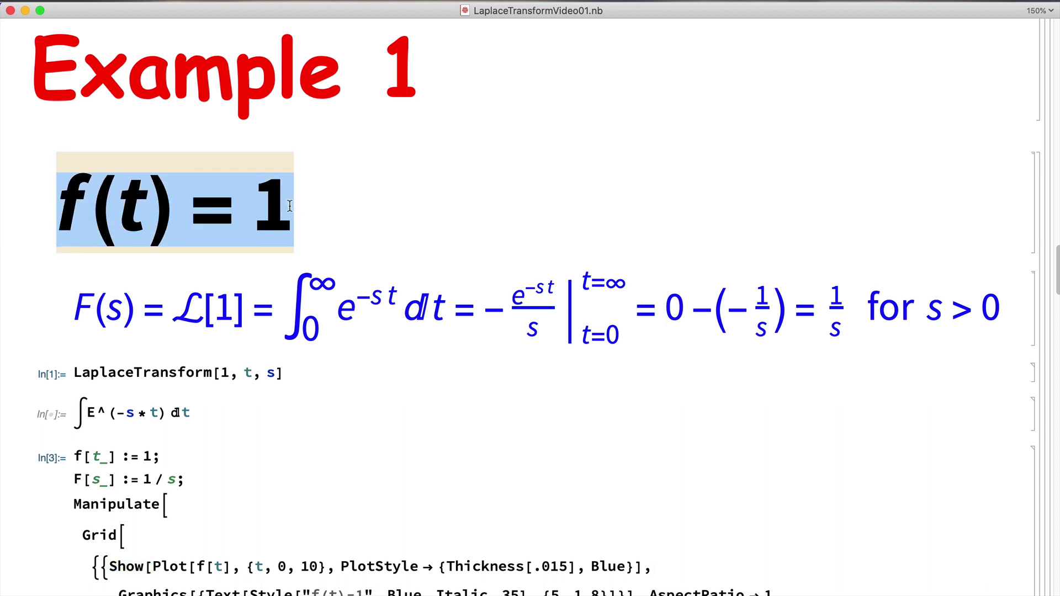
{"action": "left_click", "coordinate": [177, 283]}
{"action": "left_click_drag", "start_coordinate": [74, 303], "coordinate": [442, 303]}
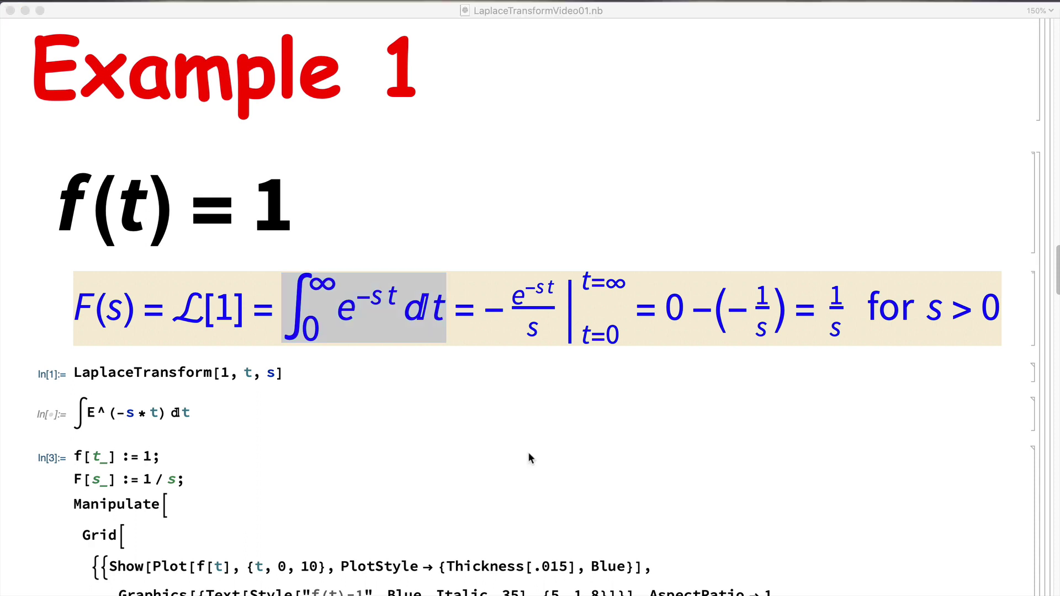
{"action": "left_click_drag", "start_coordinate": [486, 307], "coordinate": [548, 313]}
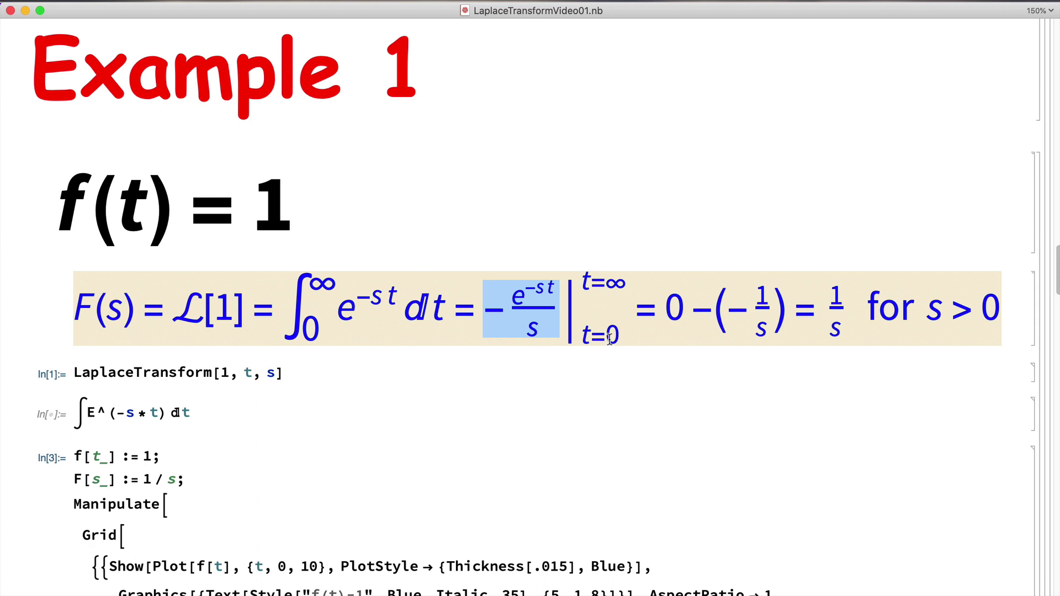
{"action": "key", "text": "super+Tab"}
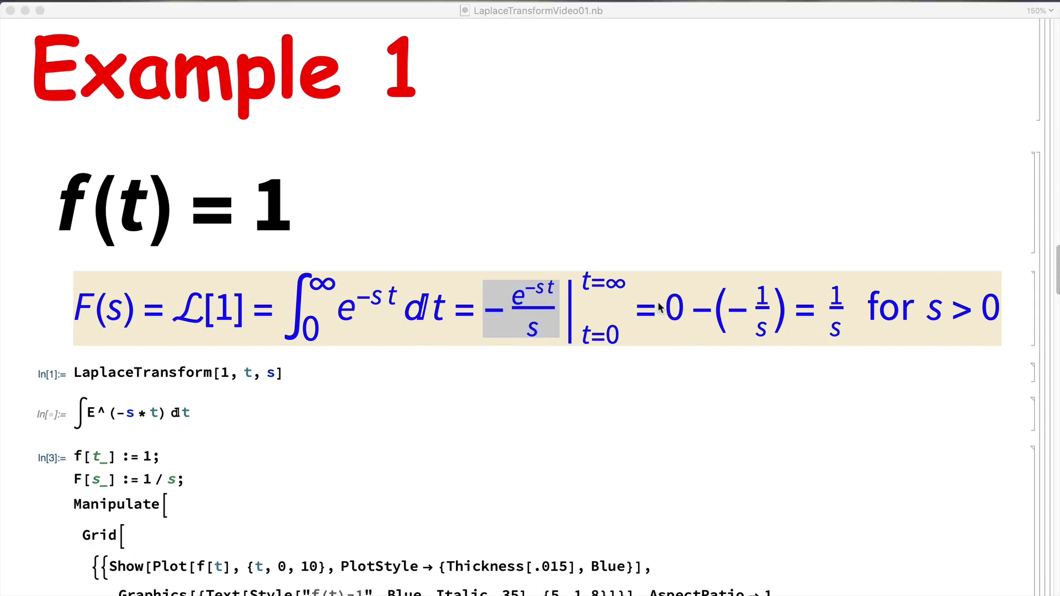
{"action": "key", "text": "super+Tab"}
{"action": "left_click_drag", "start_coordinate": [668, 302], "coordinate": [682, 302]}
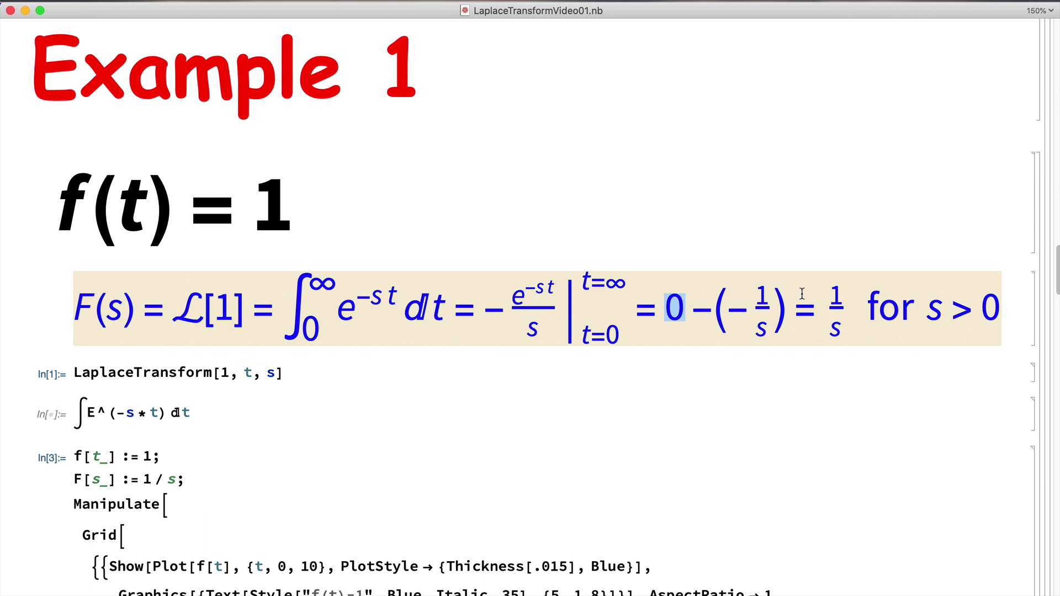
{"action": "left_click_drag", "start_coordinate": [866, 305], "coordinate": [997, 305]}
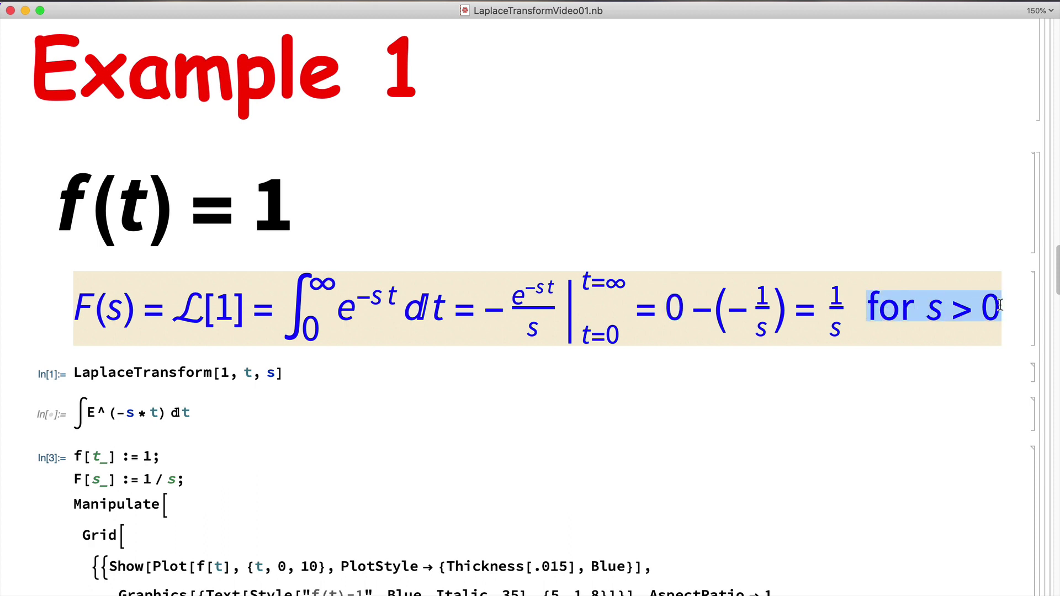
{"action": "left_click_drag", "start_coordinate": [510, 287], "coordinate": [529, 288]}
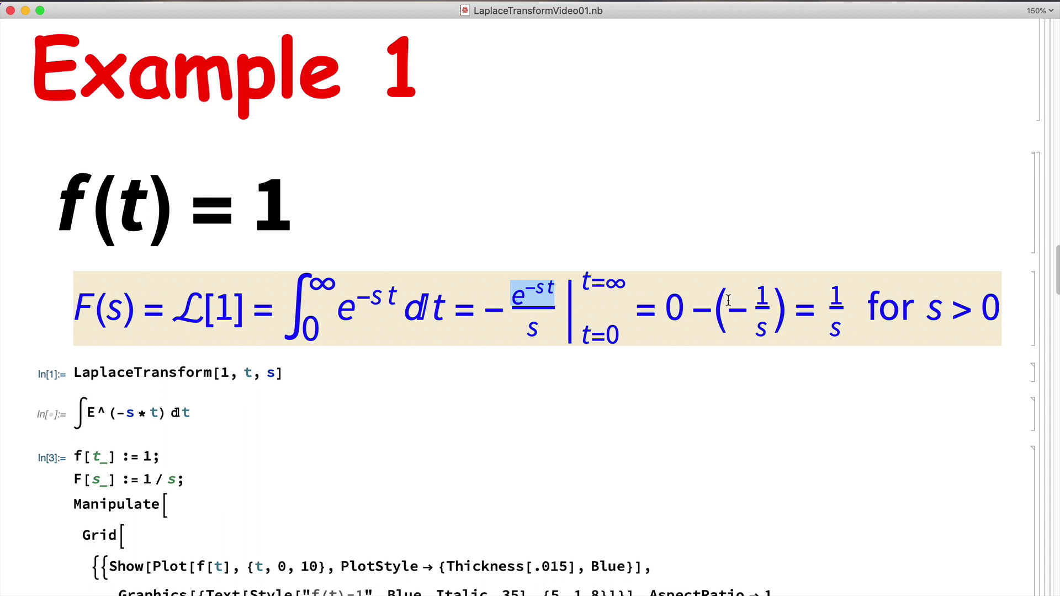
{"action": "double_click", "coordinate": [671, 308]}
{"action": "left_click", "coordinate": [700, 307]}
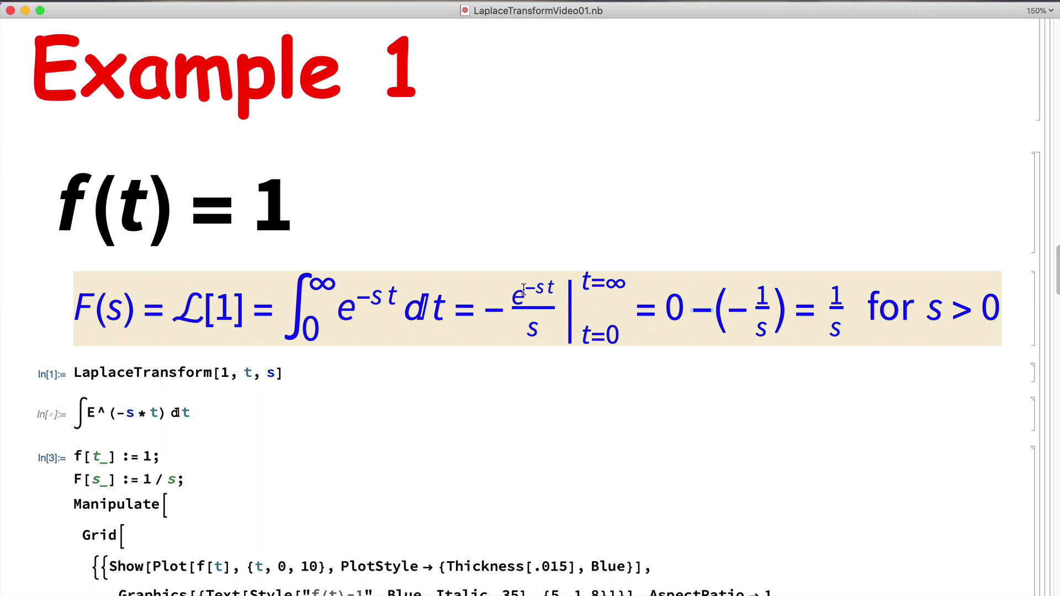
{"action": "left_click_drag", "start_coordinate": [516, 291], "coordinate": [539, 287]}
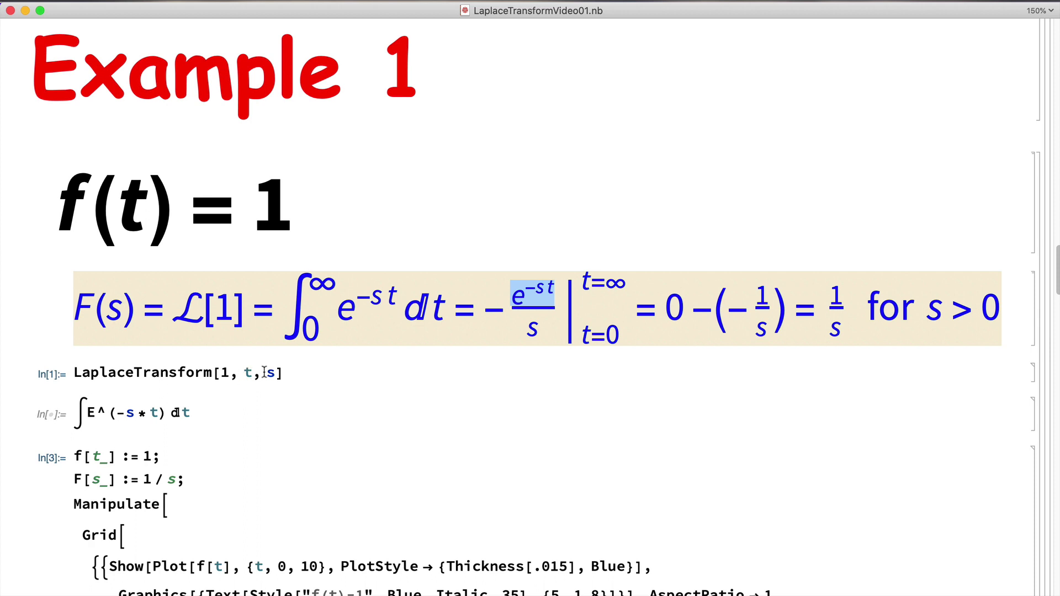
Step: Highlight the 1 and t arguments in the LaplaceTransform[1, t, s] input
{"action": "left_click", "coordinate": [288, 370]}
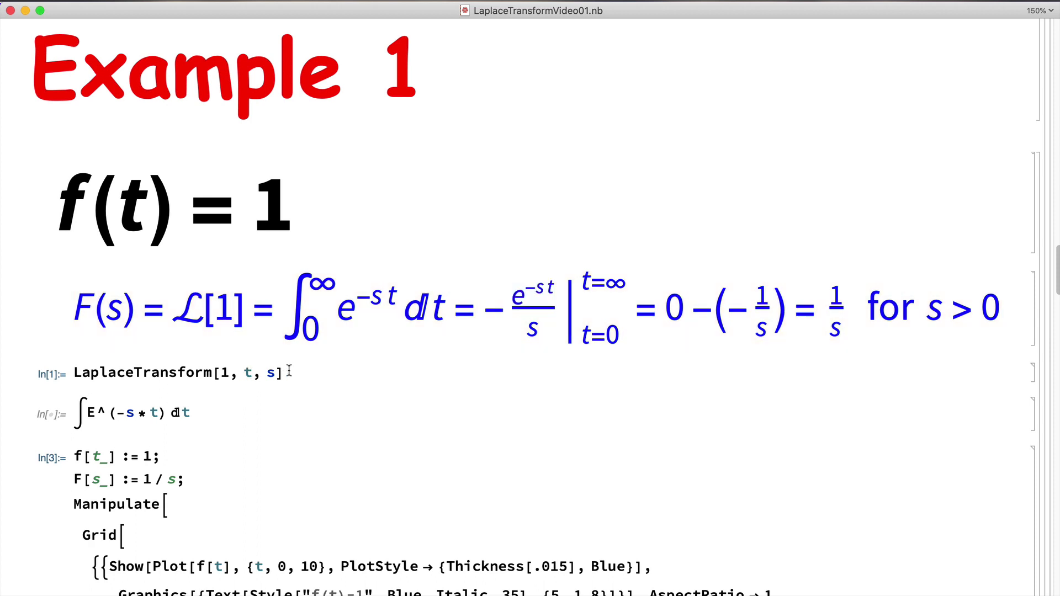
{"action": "double_click", "coordinate": [226, 370]}
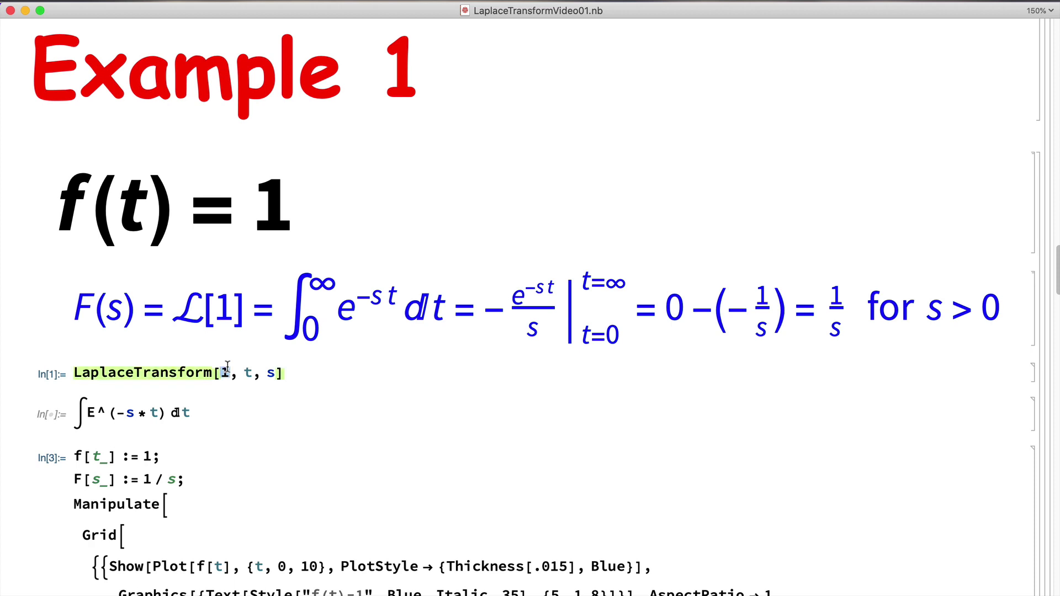
{"action": "left_click", "coordinate": [241, 370]}
{"action": "left_click_drag", "start_coordinate": [241, 371], "coordinate": [272, 367]}
Step: Evaluate LaplaceTransform[1, t, s], giving 1/s, and the integral of E^(-s t), giving −e^(−st)/s
{"action": "left_click", "coordinate": [289, 369]}
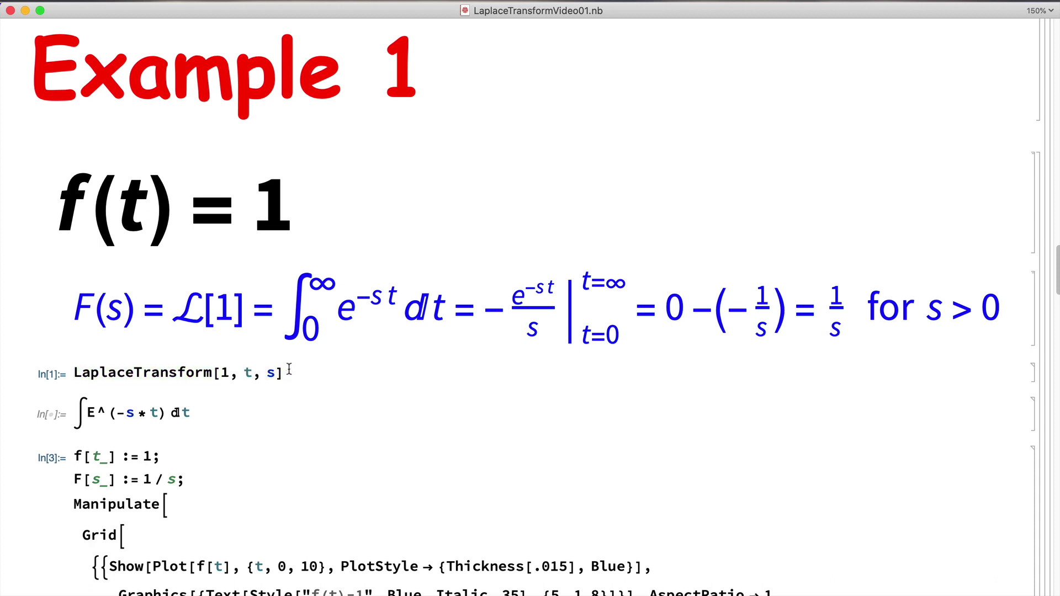
{"action": "key", "text": "shift+Return"}
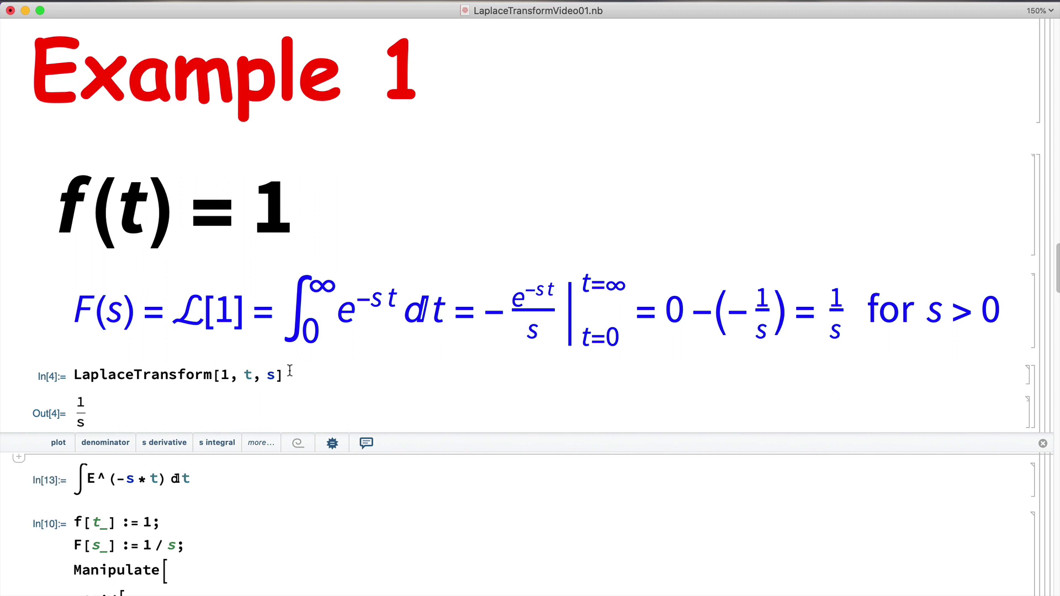
{"action": "left_click", "coordinate": [210, 476]}
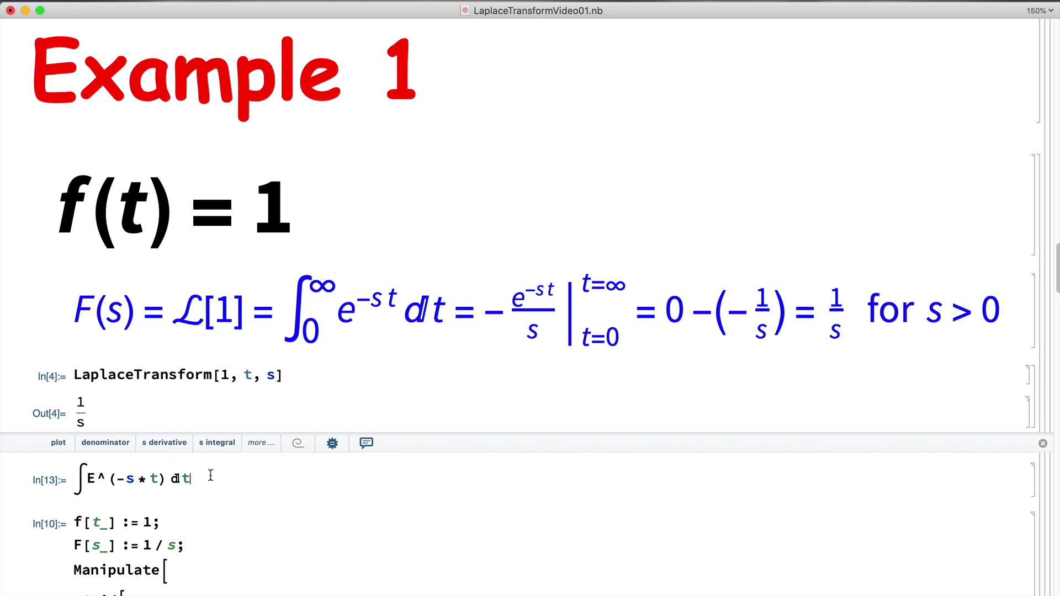
{"action": "key", "text": "shift+Return"}
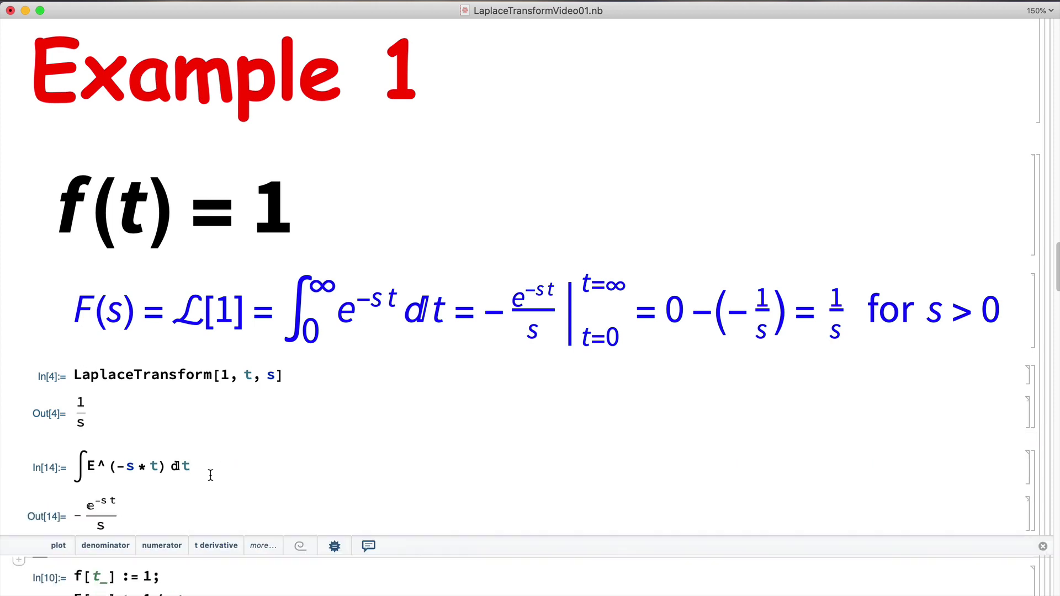